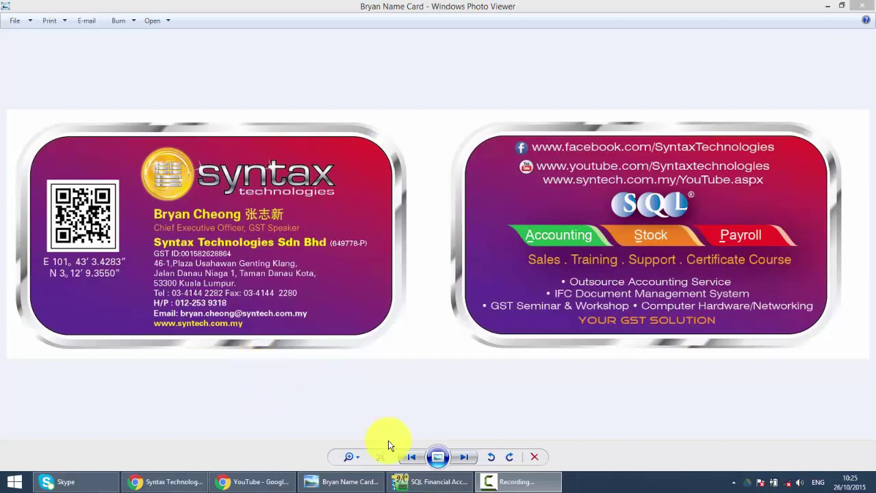
Bring SQL Financial Accounting forward on the Purchase documents page, which offers Goods Received
left_click(422, 483)
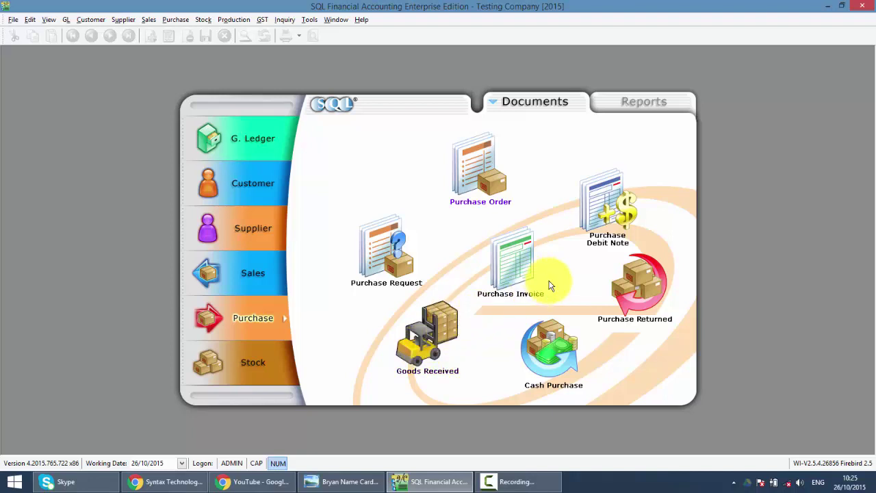
Open the Goods Received list maximized, try GRN No '1' and Company 'lio' filters, then clear both
left_click(425, 349)
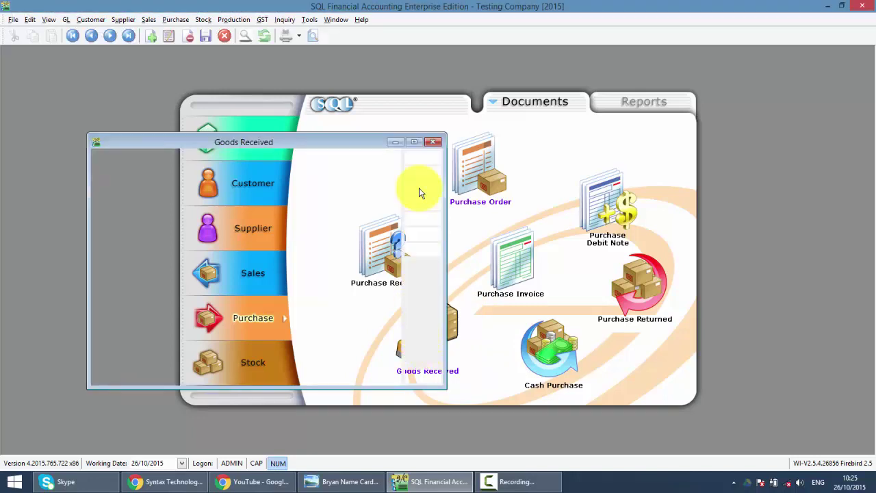
left_click(414, 142)
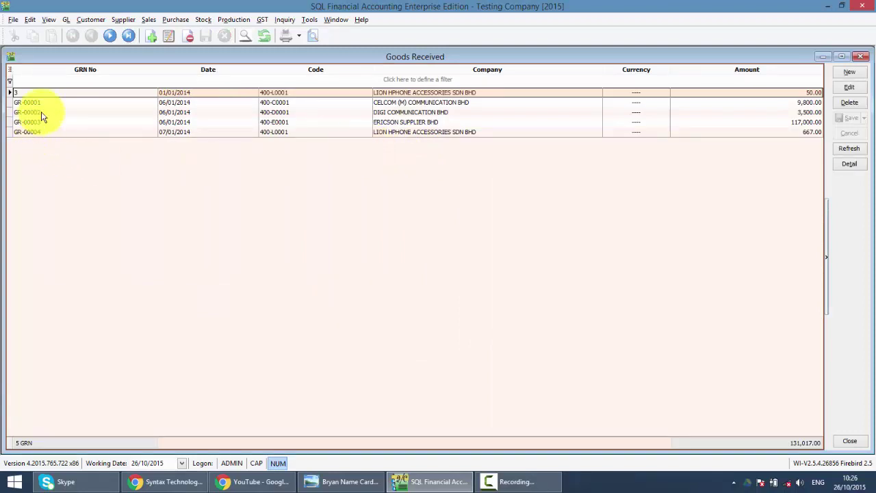
left_click(57, 82)
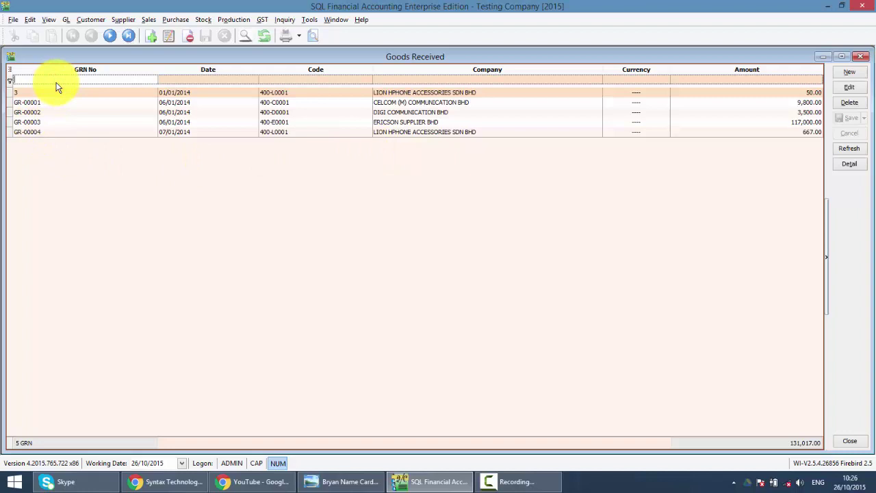
type("1")
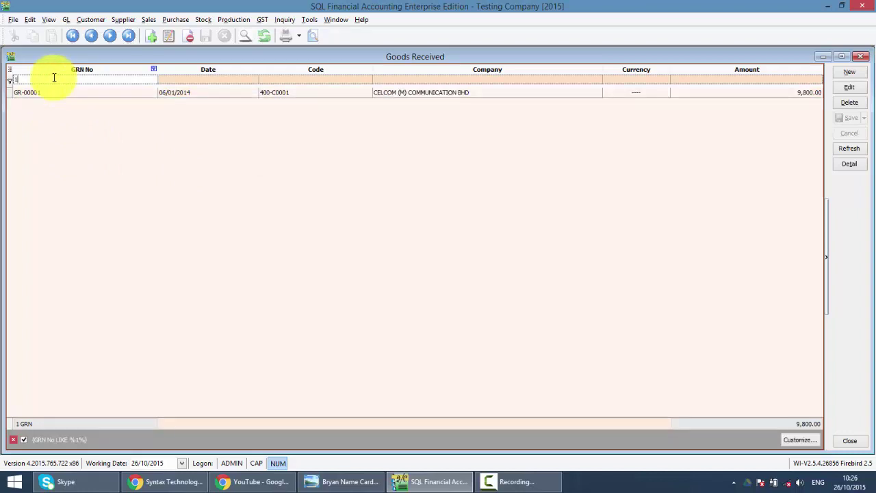
key("BackSpace")
left_click(402, 80)
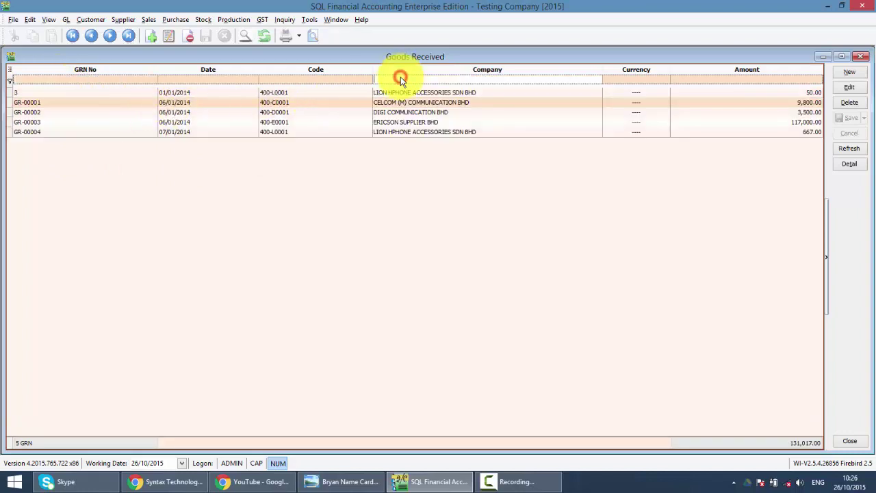
type("lio")
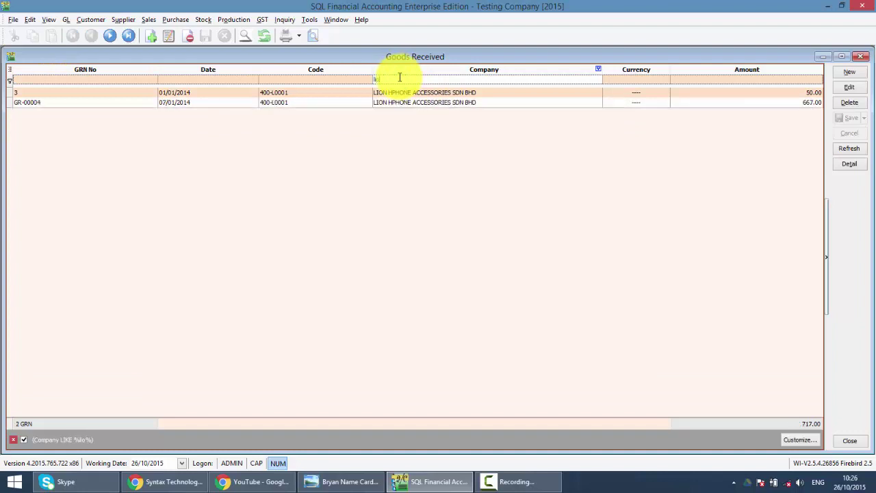
key("BackSpace")
key("BackSpace")
key("BackSpace")
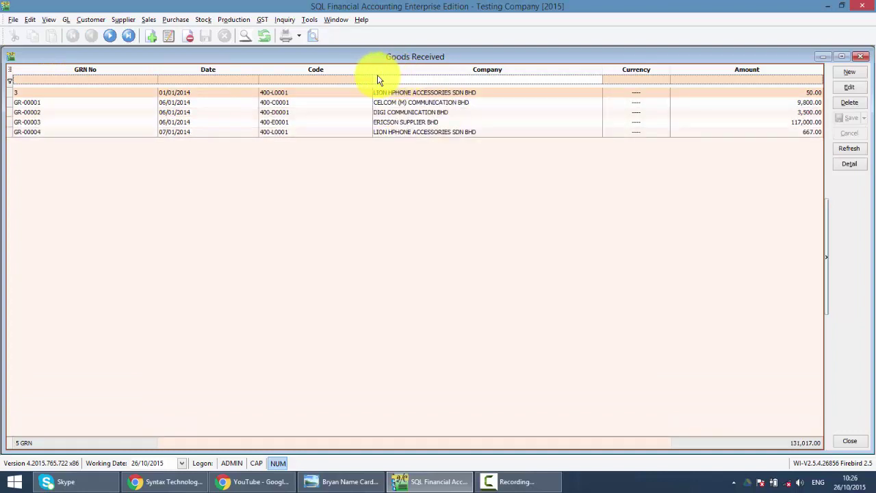
Drag the Agent field from the Field Chooser into the GRN list header, between Code and Company
right_click(338, 72)
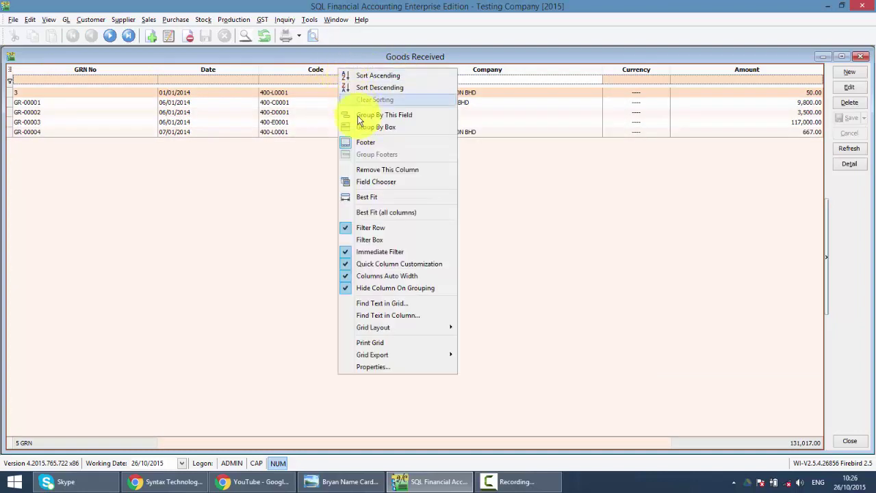
left_click(362, 183)
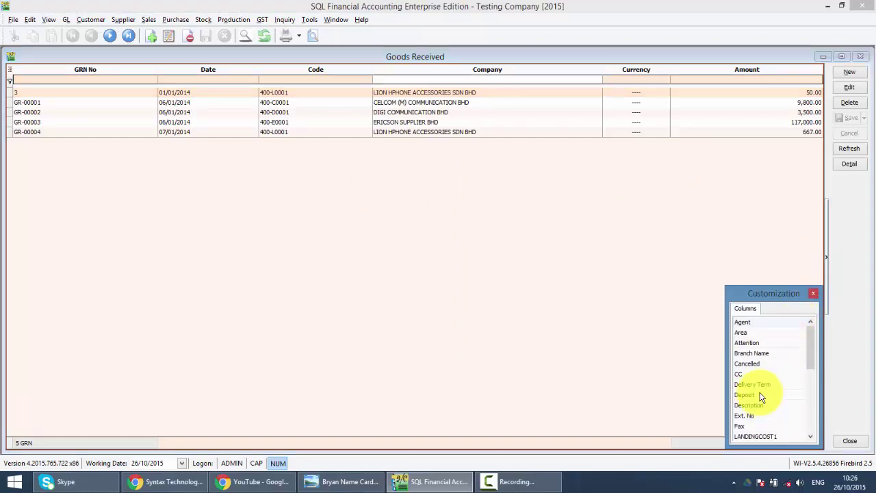
left_click_drag(757, 328, 353, 77)
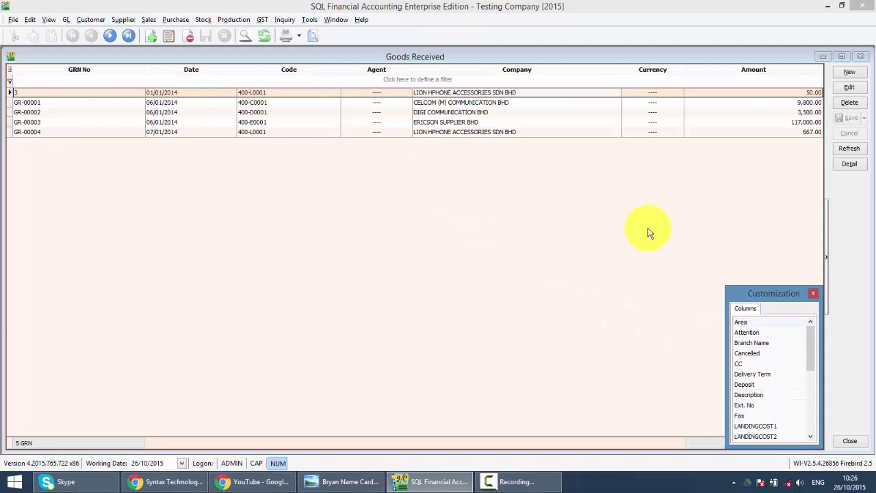
left_click(814, 295)
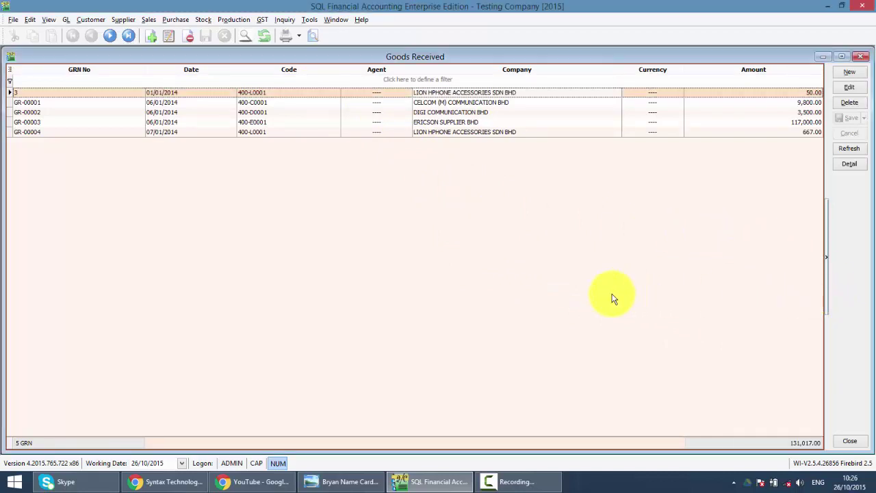
Create a new G/R Note and search its Supplier lookup for 'ma'
left_click(850, 72)
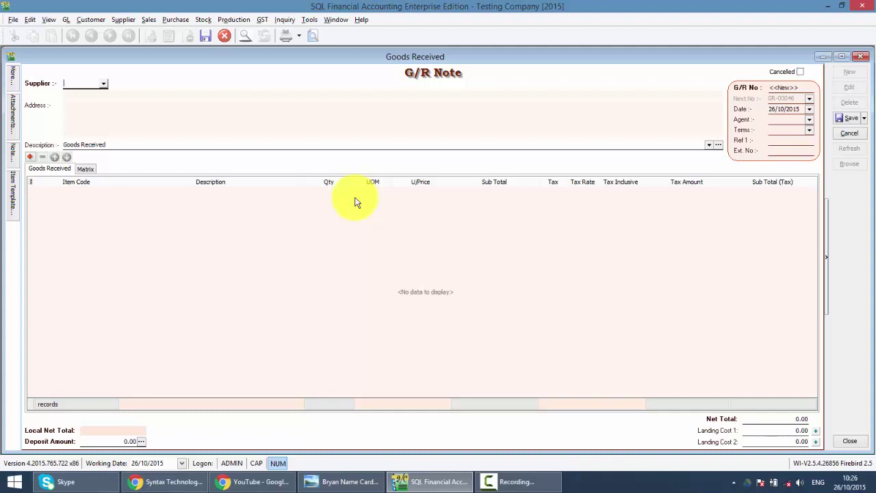
type("ma")
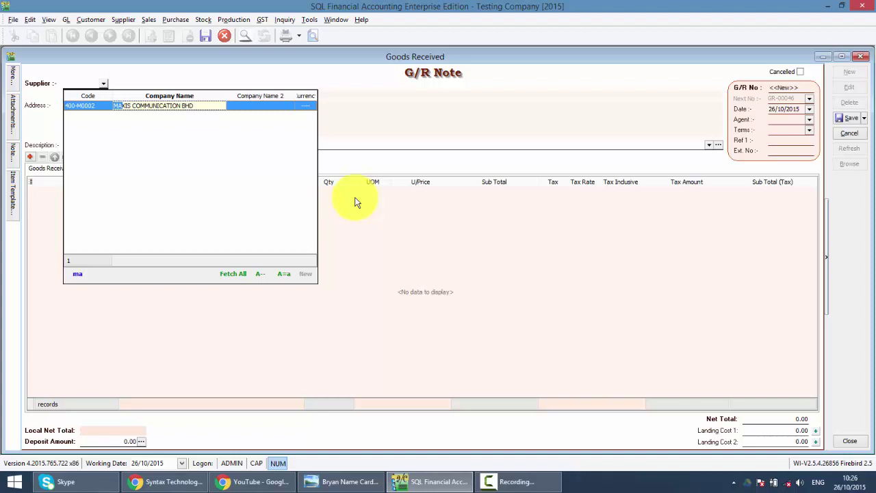
key("Right")
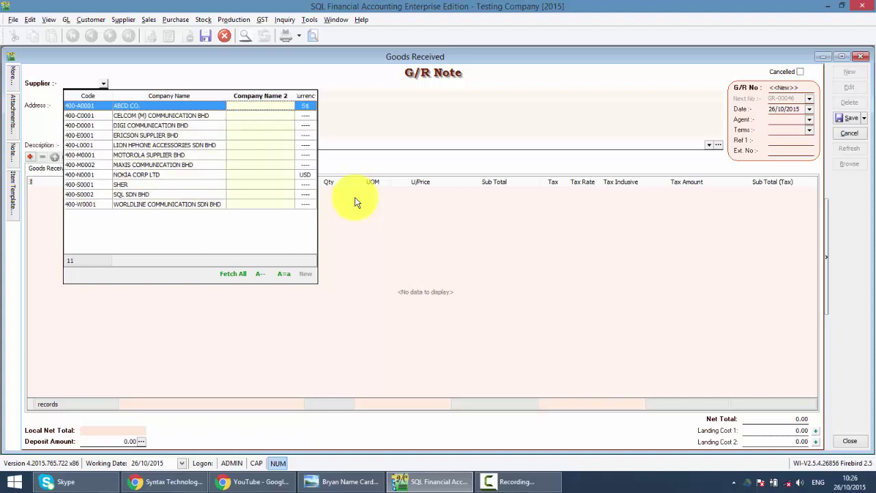
type("a")
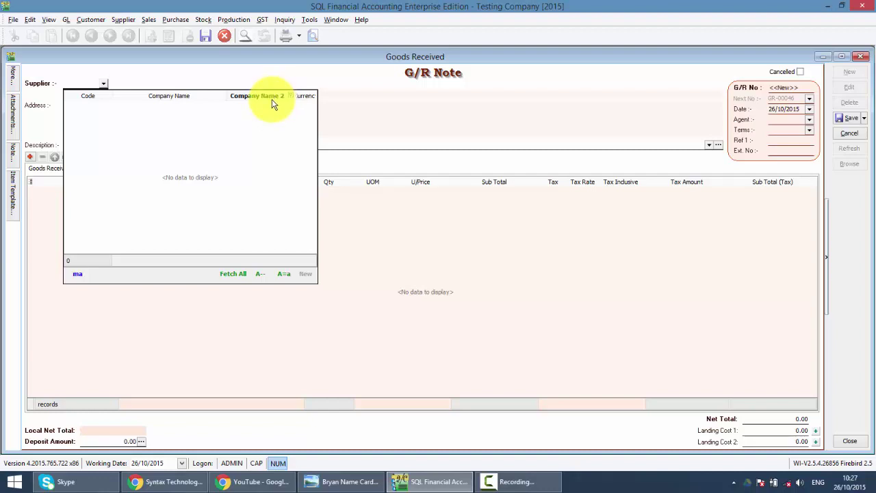
Search suppliers by Company Name for 'ma' and pick 400-M0002 MAXIS COMMUNICATION BHD
key("BackSpace")
key("BackSpace")
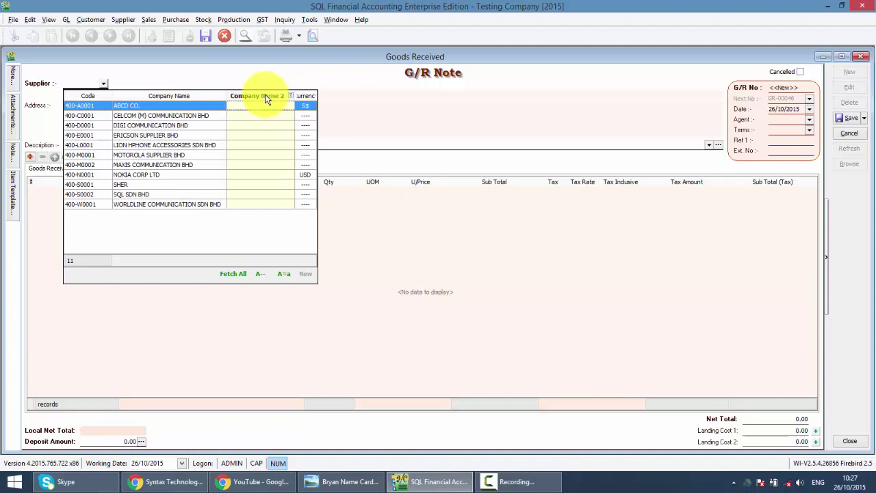
key("Right")
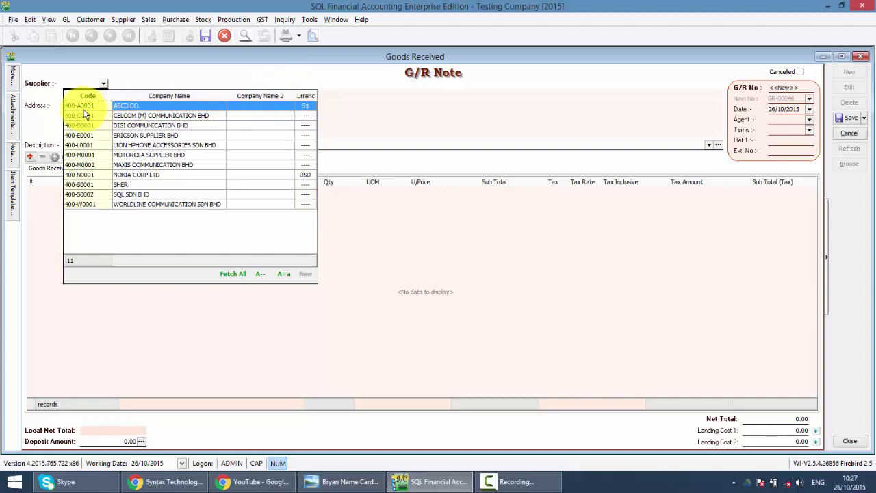
key("Right")
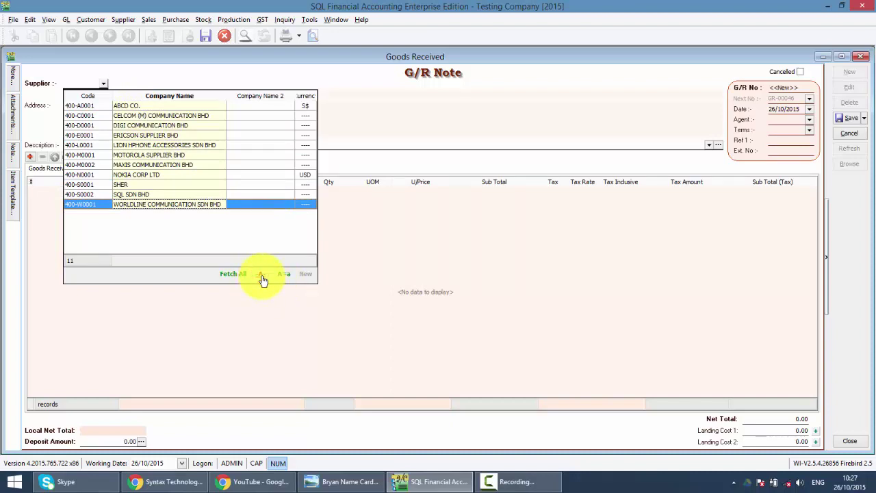
type("com")
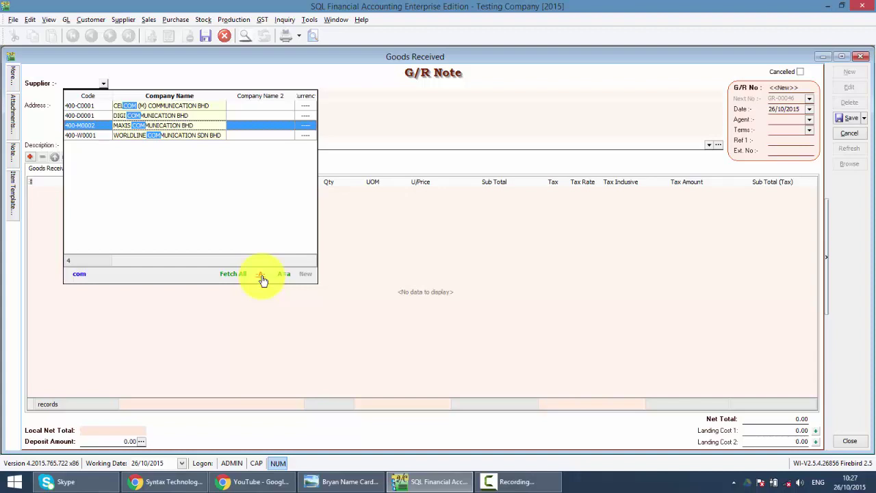
type("ma")
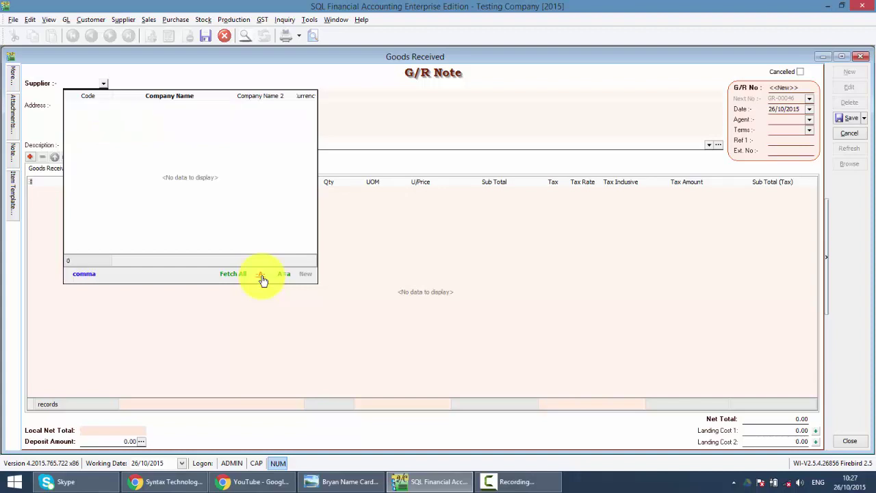
left_click(261, 274)
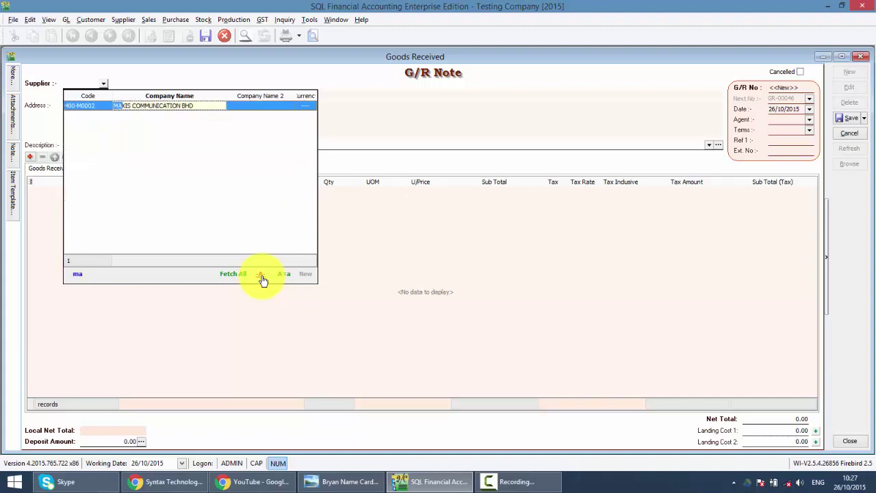
key("Escape")
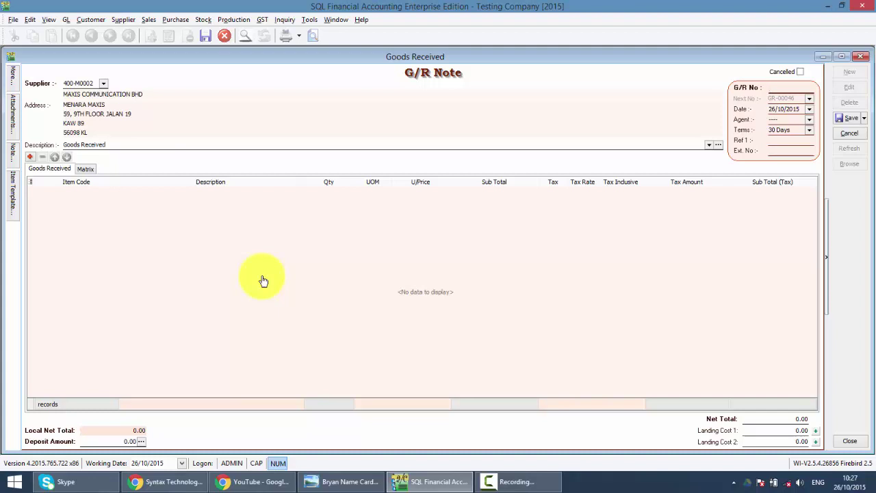
Open Transfer From Purchase Order and tick MAXIS PREPAID with a transfer quantity of 2
left_click(419, 81)
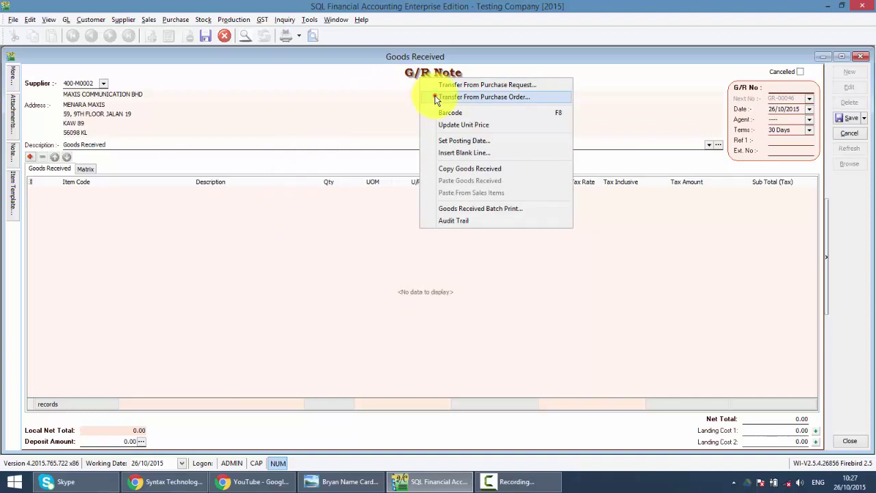
left_click(435, 98)
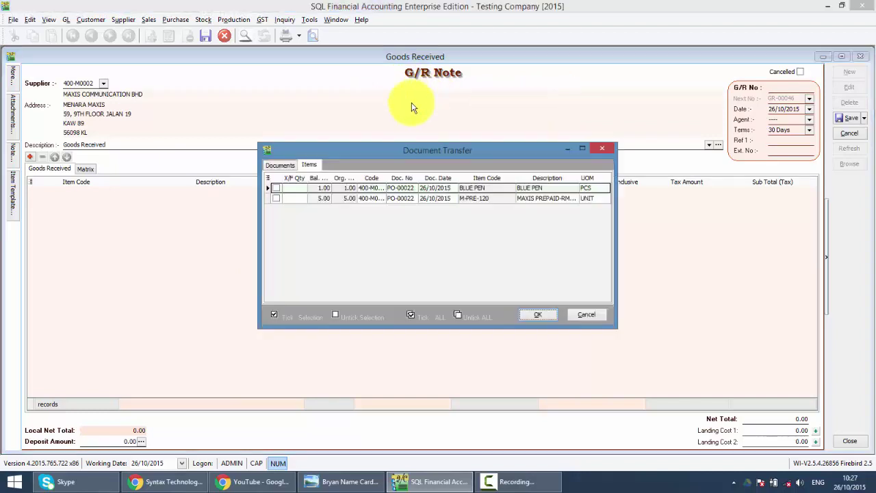
left_click(274, 199)
left_click(274, 199)
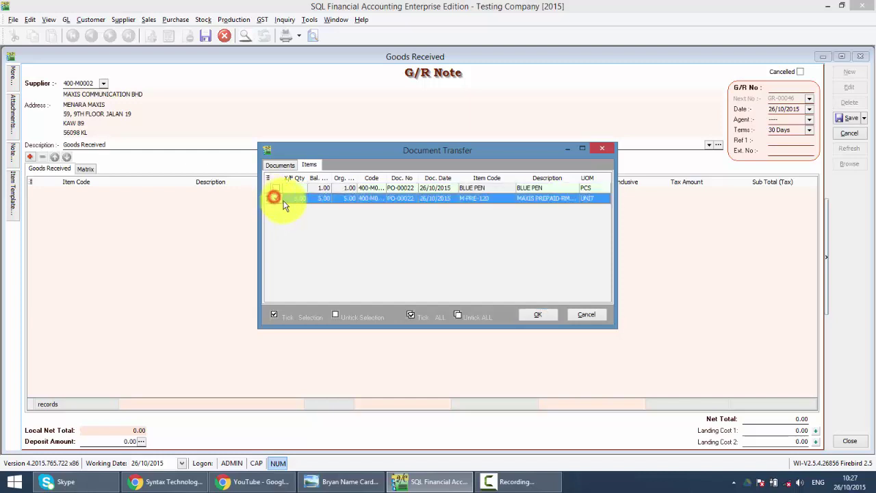
left_click(292, 198)
type("2")
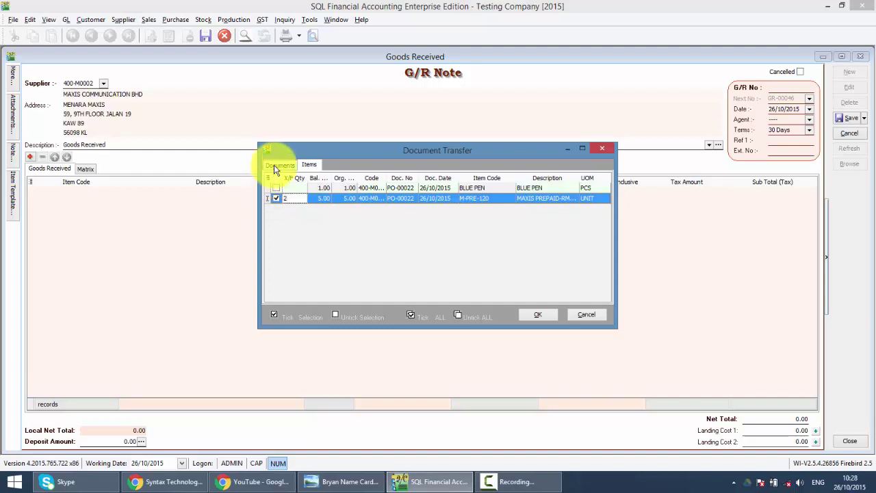
Tick PO-00022 on the Documents tab and transfer its BLUE PEN and MAXIS PREPAID-RM120 lines
left_click(275, 171)
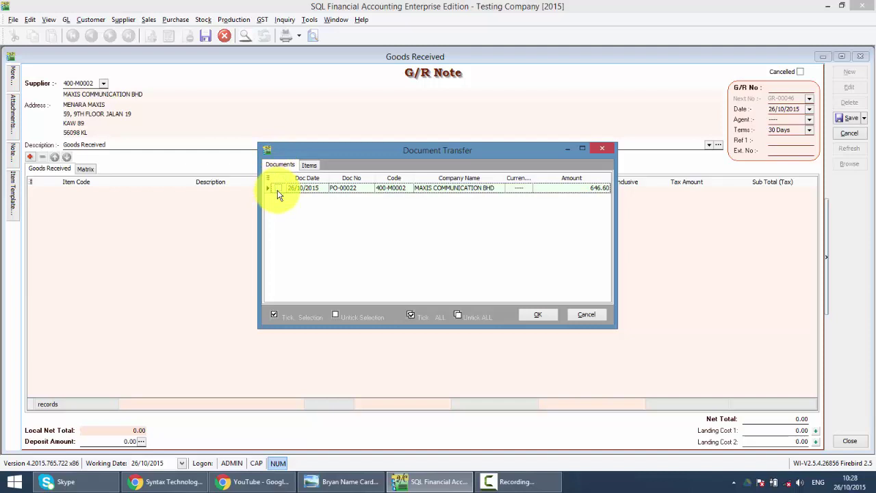
left_click(278, 189)
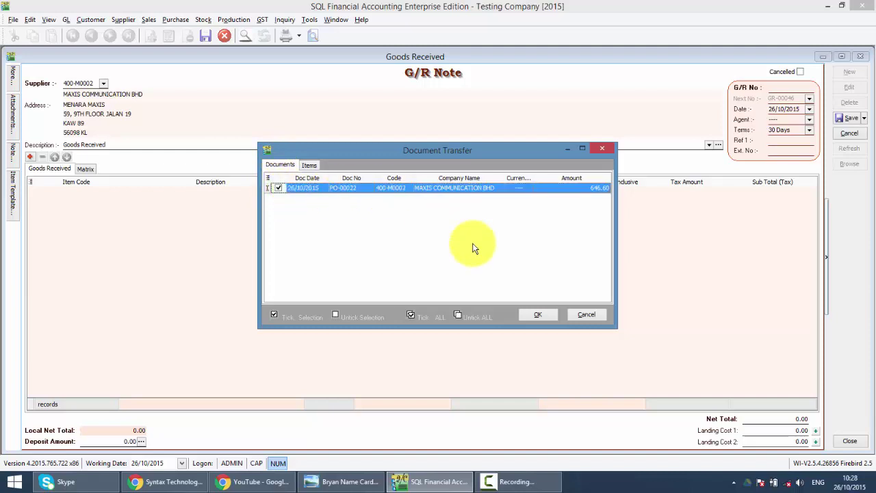
left_click(537, 314)
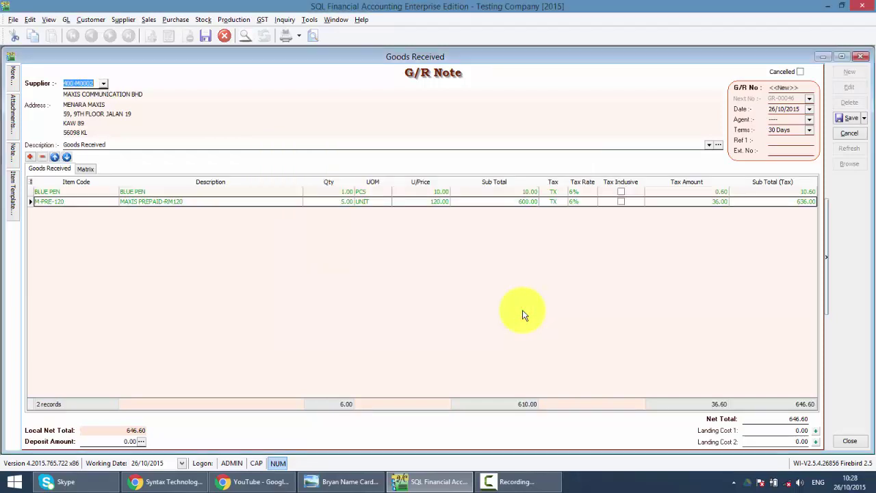
Change the MAXIS PREPAID-RM120 quantity from 5 to 2
left_click(329, 201)
left_click(329, 201)
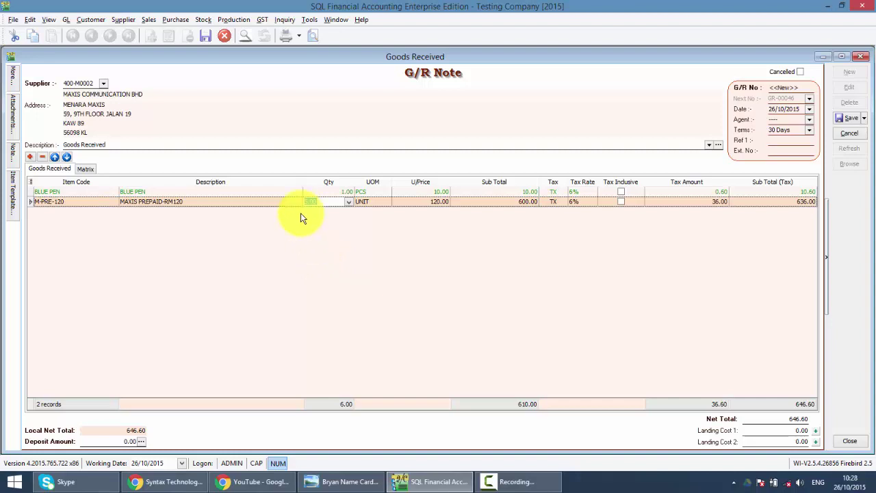
type("2")
key("Tab")
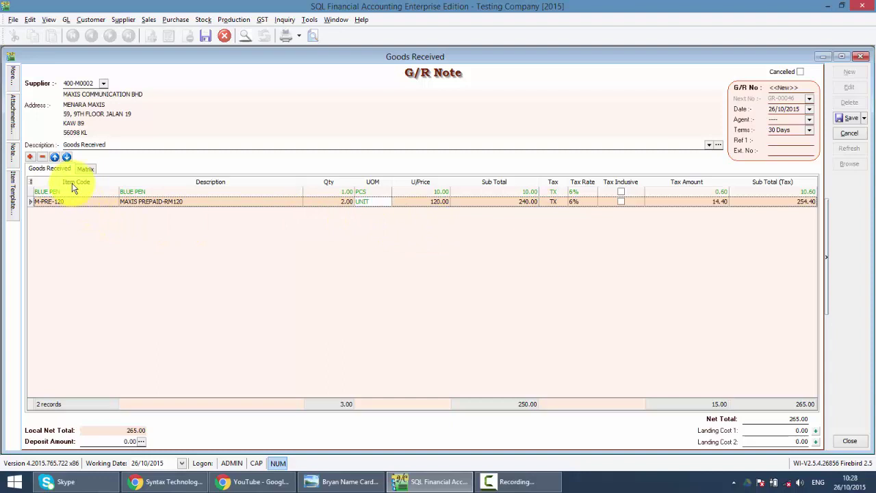
Add a new BLUE PEN item line and save the note as GR-00046
left_click(30, 158)
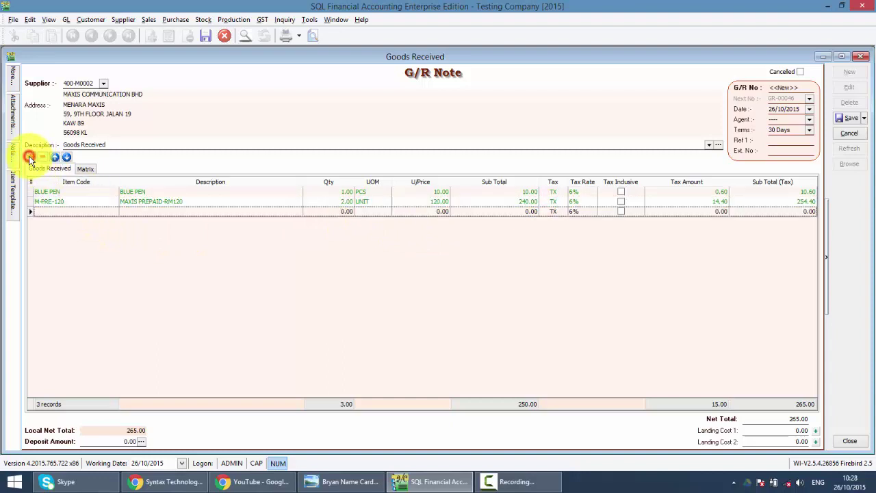
left_click(67, 210)
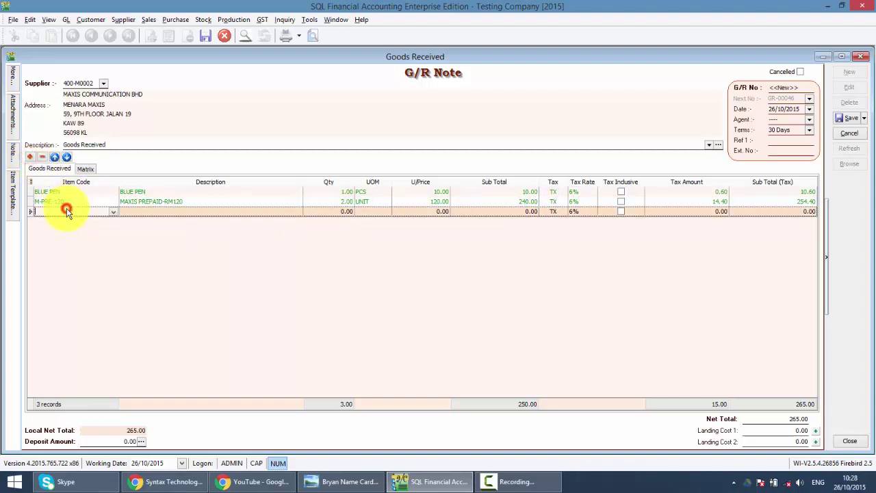
left_click(113, 212)
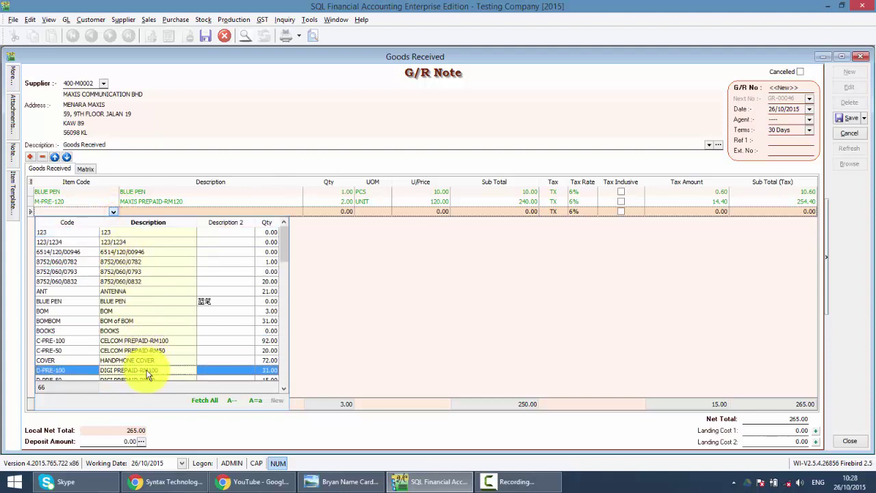
left_click(162, 302)
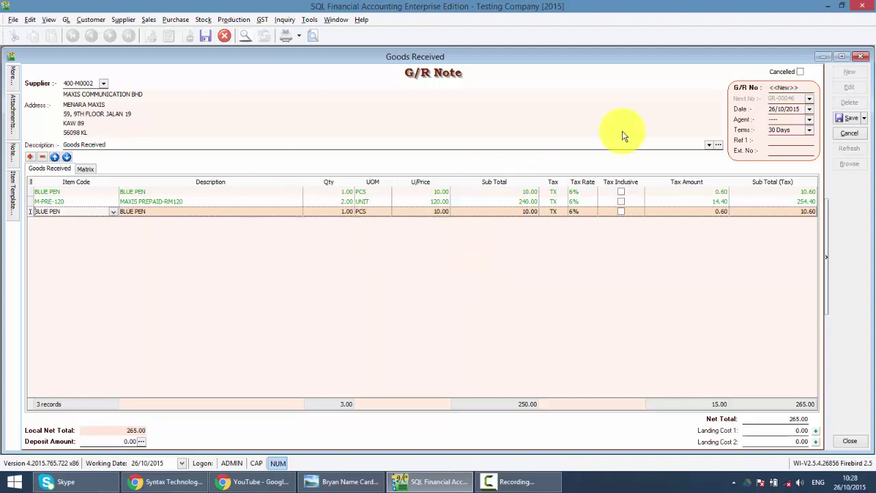
left_click(841, 119)
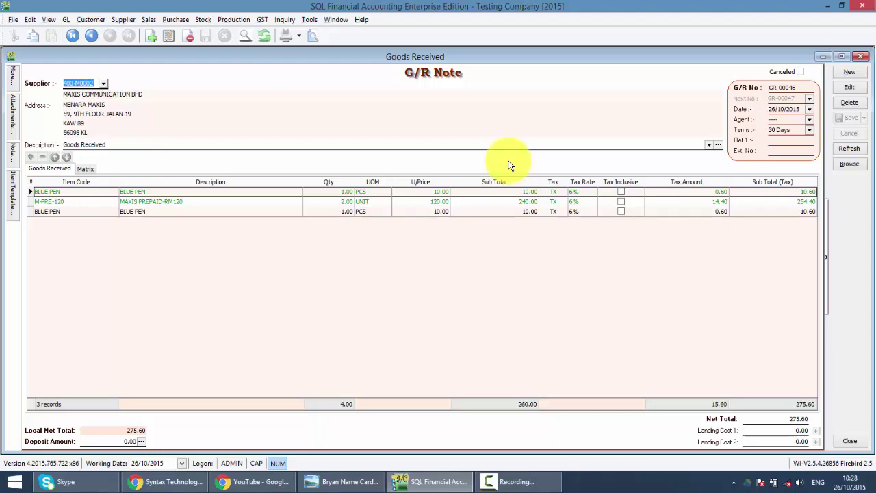
View the company's Facebook page, then its tutorial video page, then the name card in Photo Viewer
left_click(171, 480)
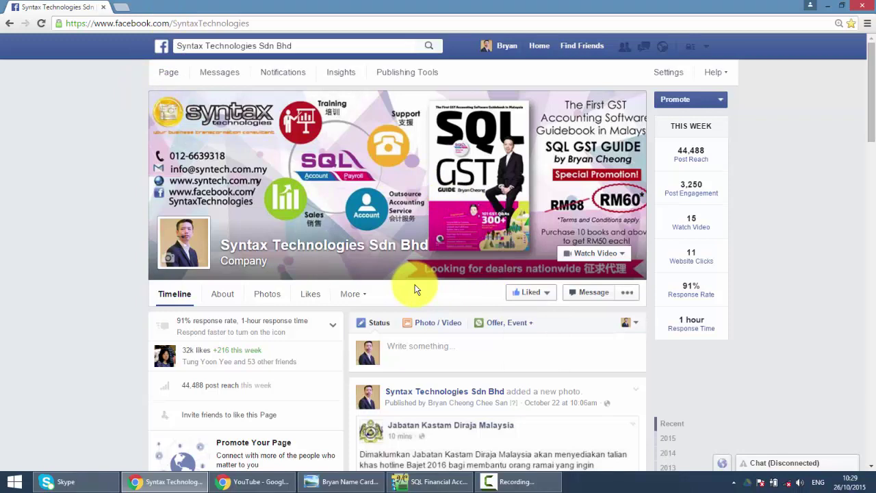
scroll(415, 287, "down", 1)
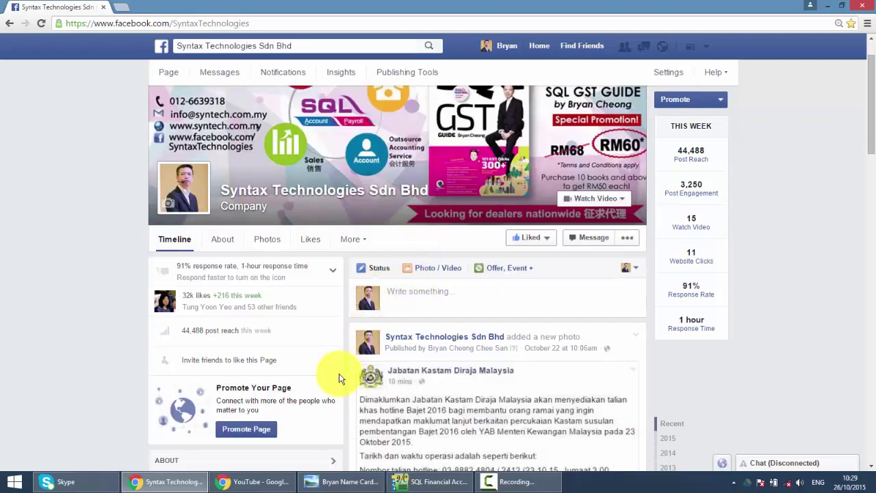
left_click(253, 481)
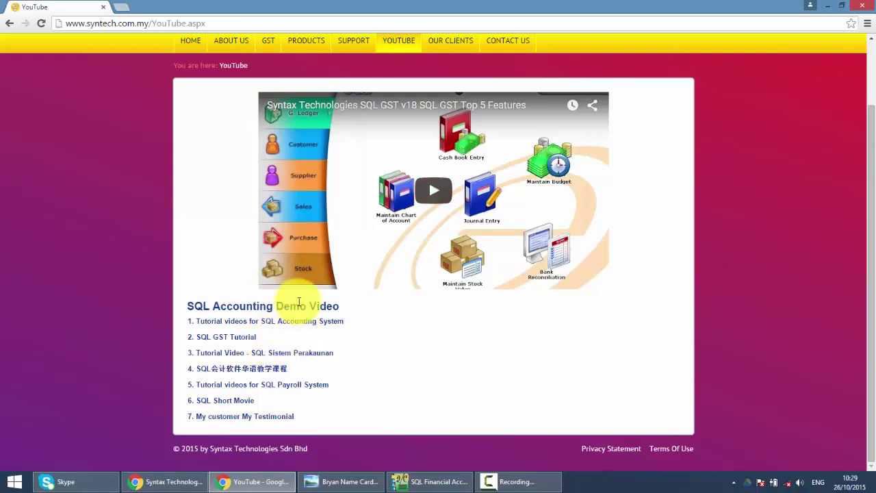
left_click(343, 481)
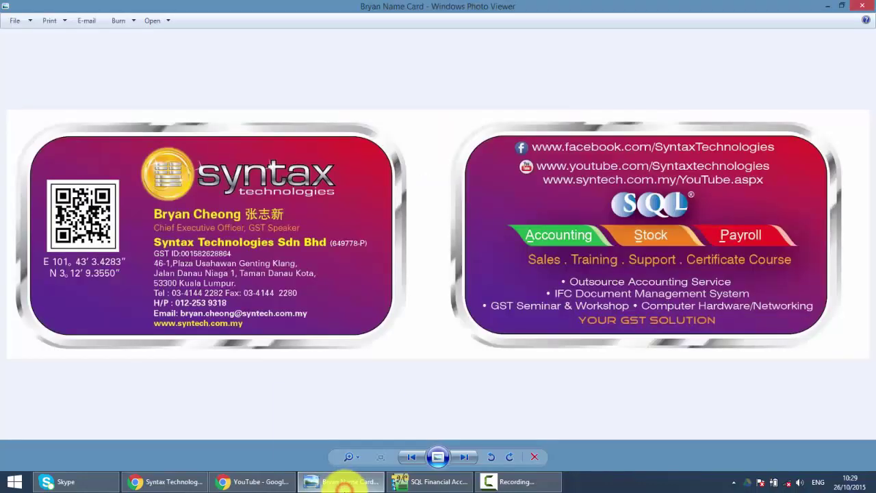